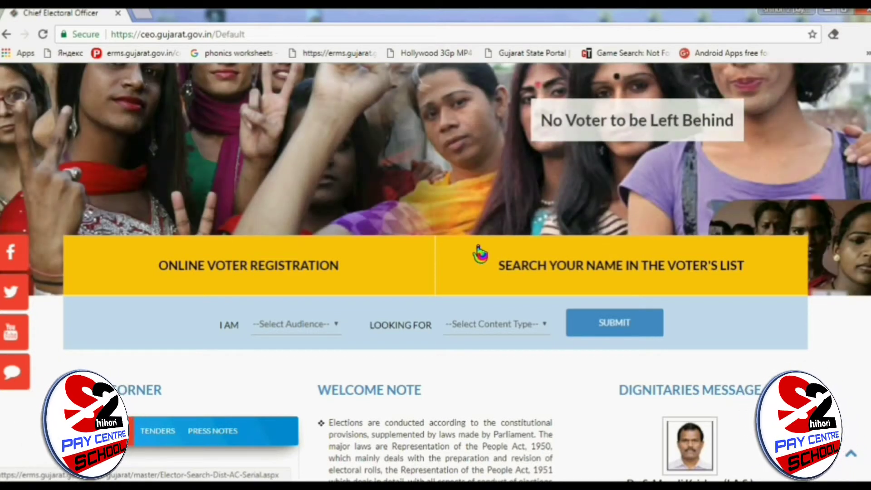
# Step: Open the CEO Gujarat voter-list search by name in a new tab, zoomed in for readability
pyautogui.click(554, 272)
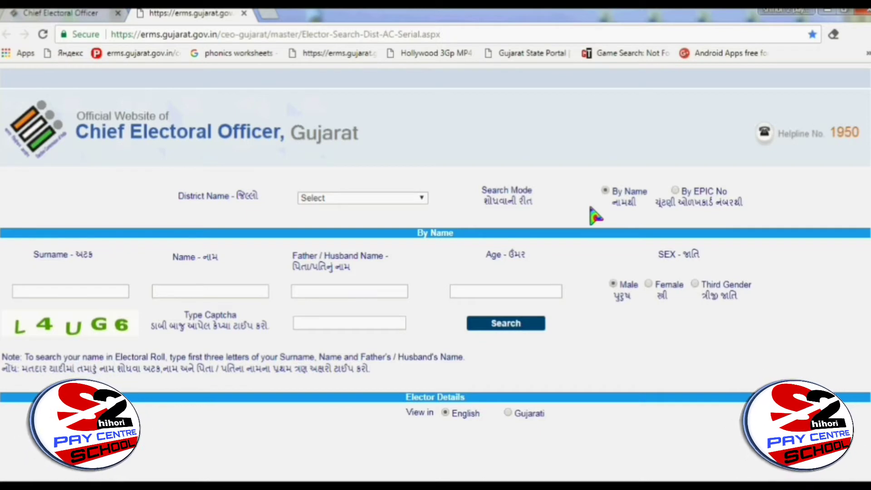
pyautogui.hotkey('ctrl', '+')
pyautogui.hotkey('ctrl', '+')
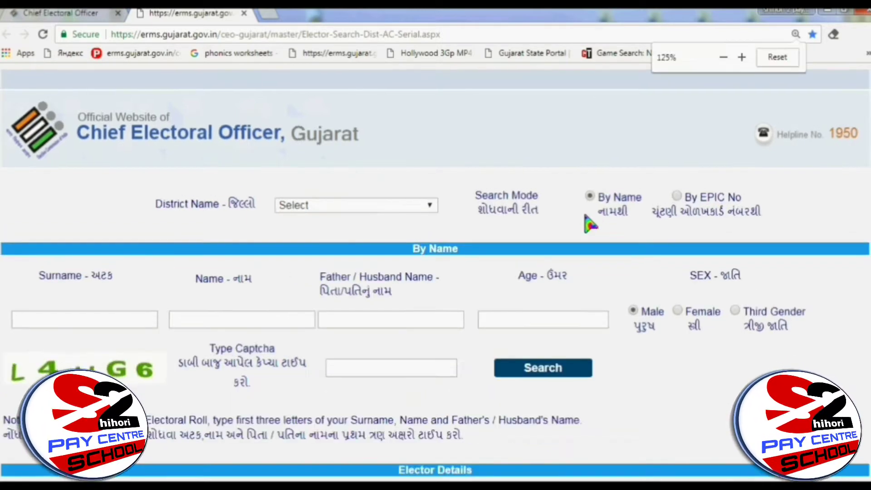
pyautogui.hotkey('ctrl', '+')
pyautogui.hotkey('ctrl', '+')
pyautogui.hotkey('ctrl', '+')
pyautogui.hotkey('ctrl', '+')
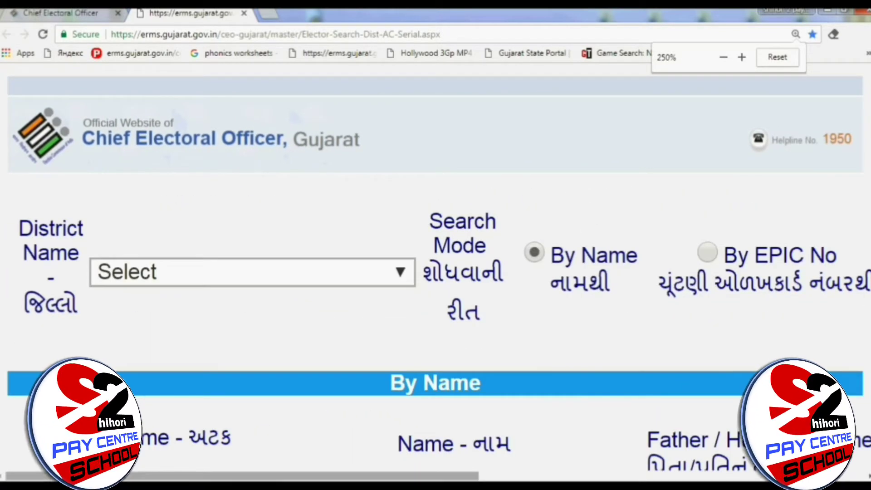
pyautogui.moveTo(460, 478); pyautogui.dragTo(570, 476)
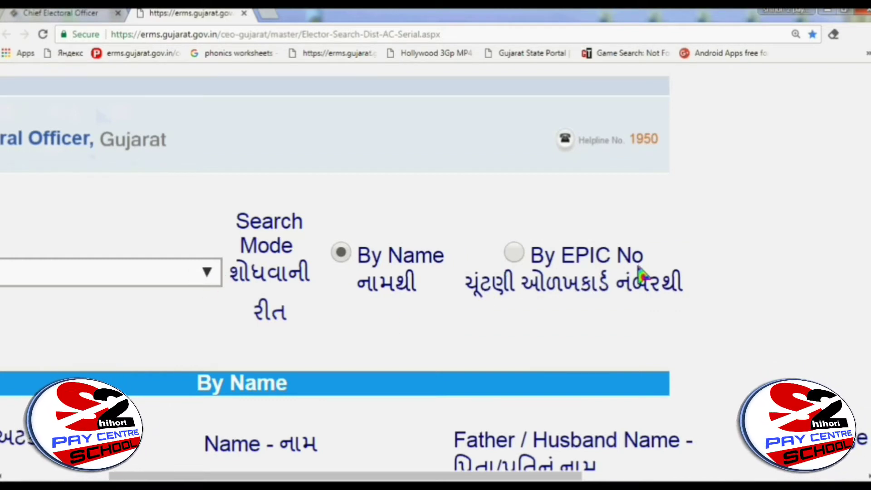
# Step: Switch the elector search to By EPIC No, restore normal zoom, and begin entering the ID card number
pyautogui.click(516, 254)
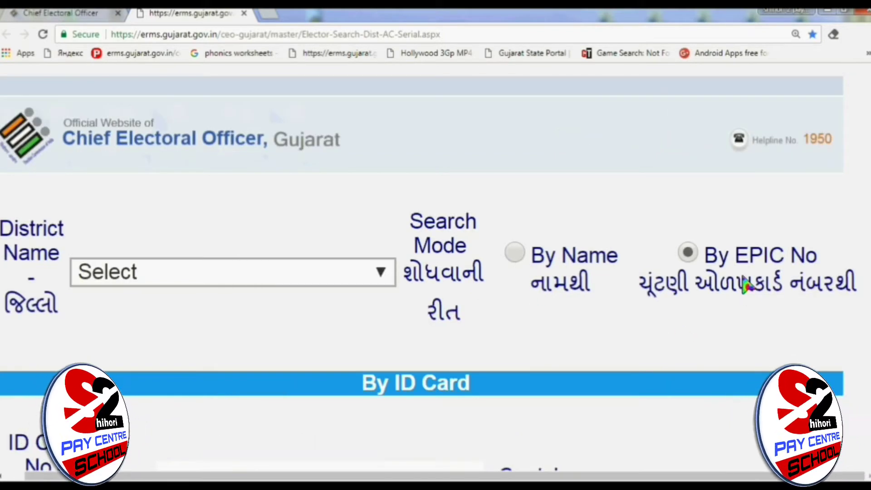
pyautogui.click(688, 253)
pyautogui.hotkey('ctrl', '+')
pyautogui.hotkey('ctrl', '-')
pyautogui.hotkey('ctrl', '-')
pyautogui.hotkey('ctrl', '-')
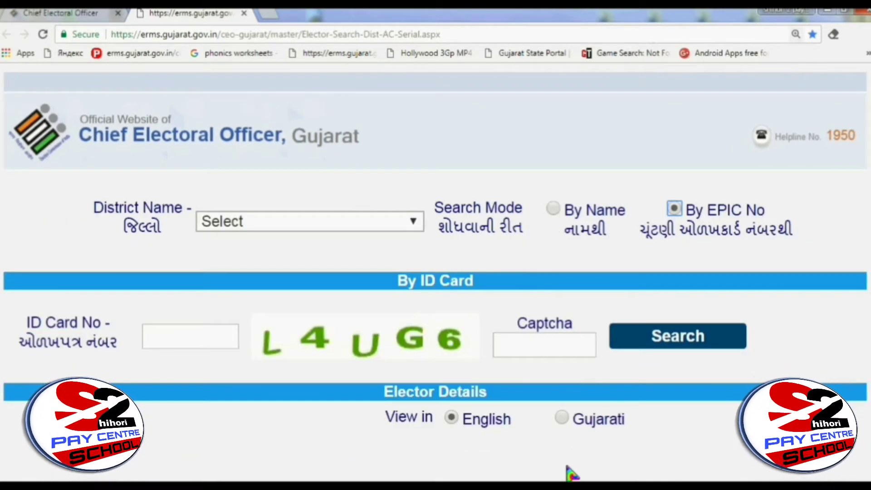
pyautogui.hotkey('ctrl', '-')
pyautogui.hotkey('ctrl', '-')
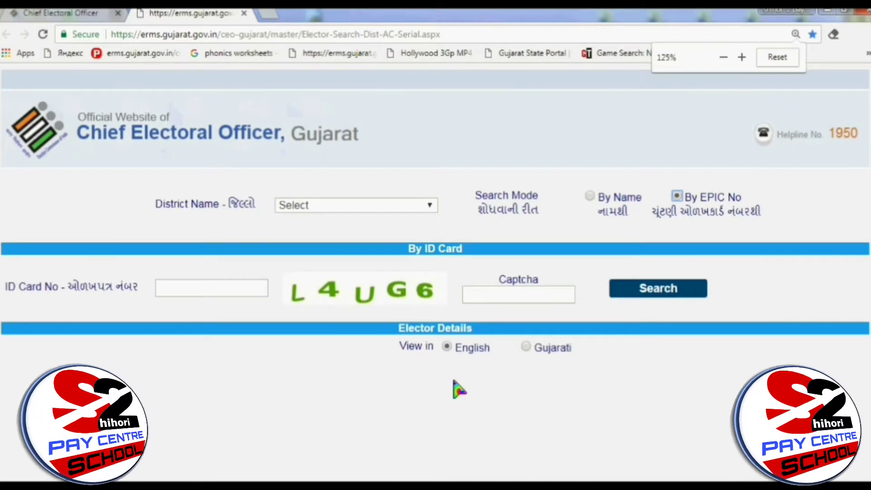
pyautogui.click(176, 294)
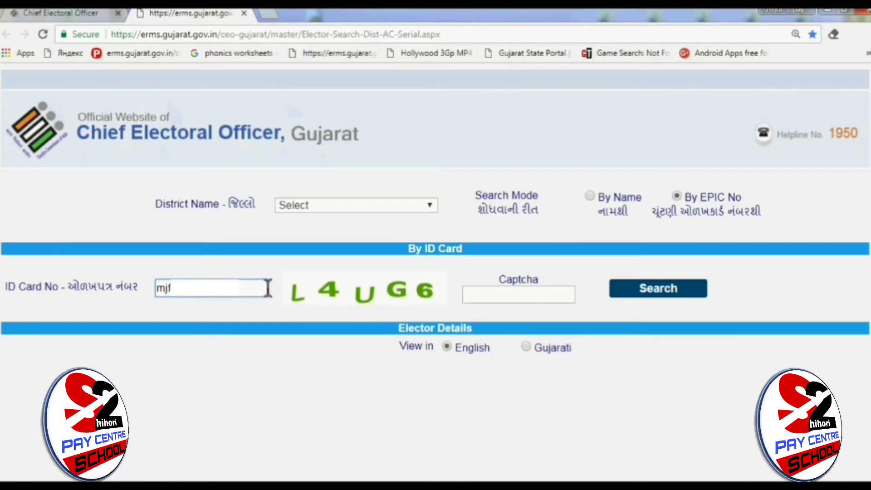
pyautogui.click(468, 297)
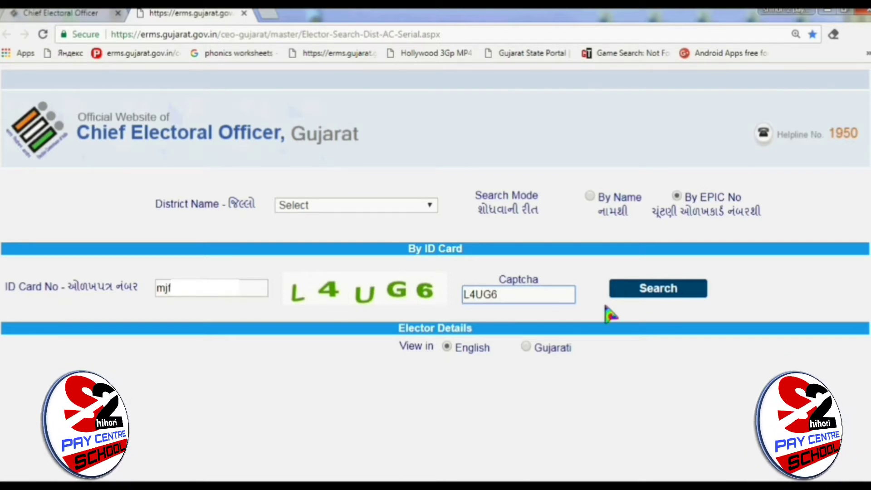
pyautogui.click(656, 294)
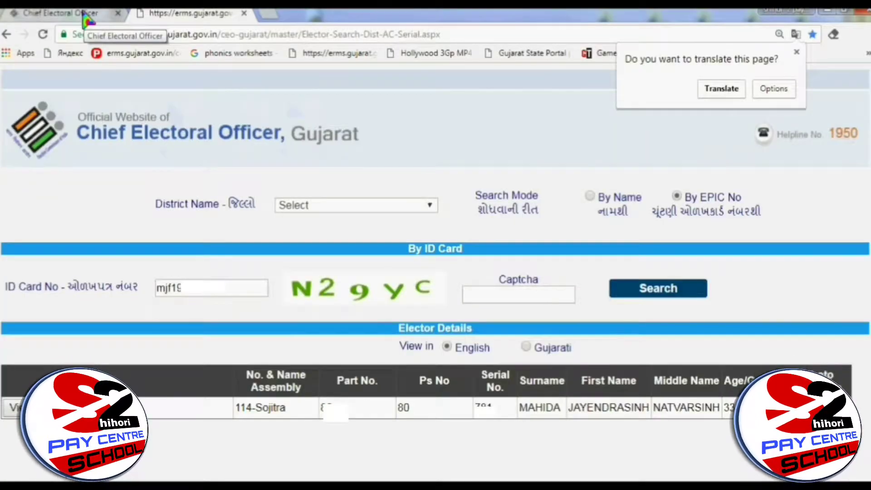
# Step: Go from the Chief Electoral Officer home page through NVSP online registration to Form 7 (deletion/objection)
pyautogui.click(86, 18)
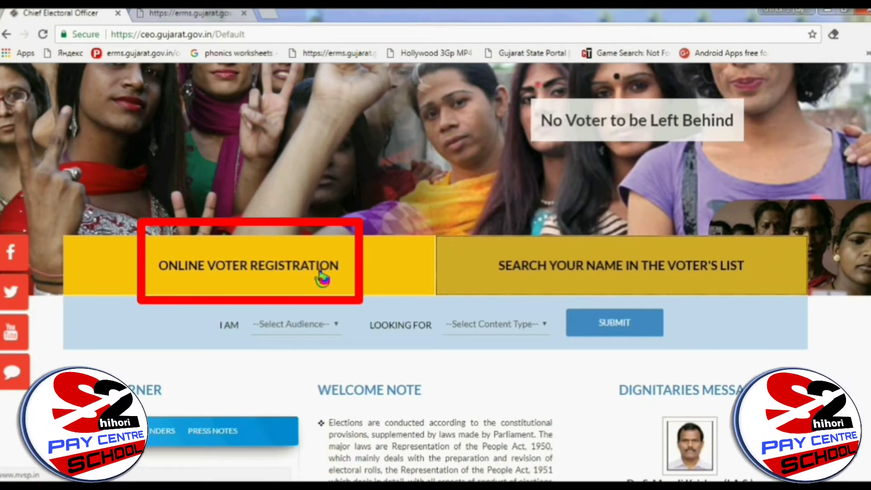
pyautogui.click(291, 272)
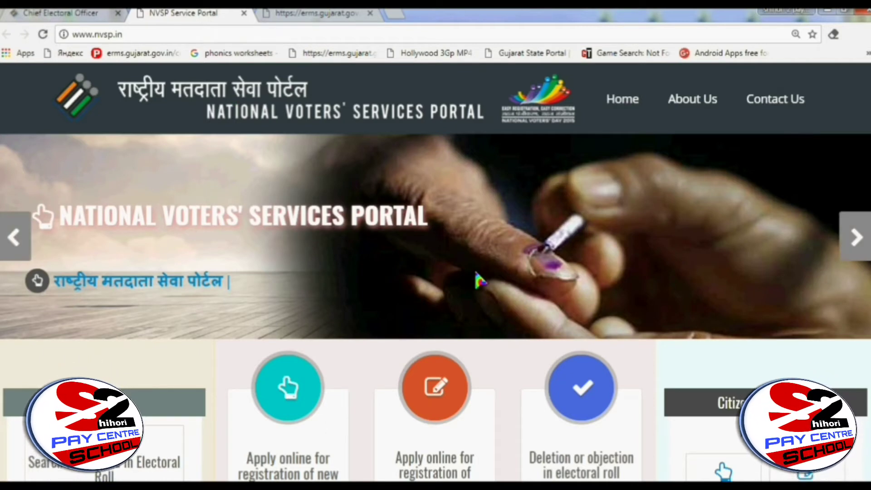
pyautogui.scroll(-3, 476, 271)
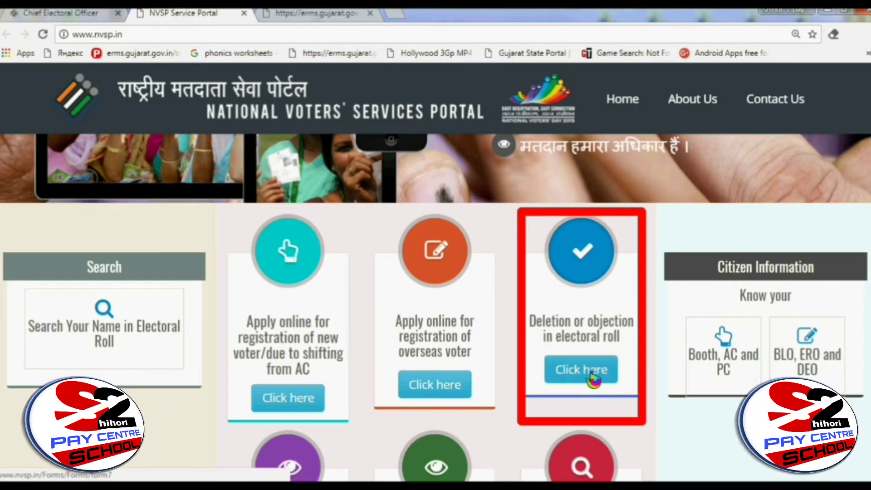
pyautogui.click(590, 371)
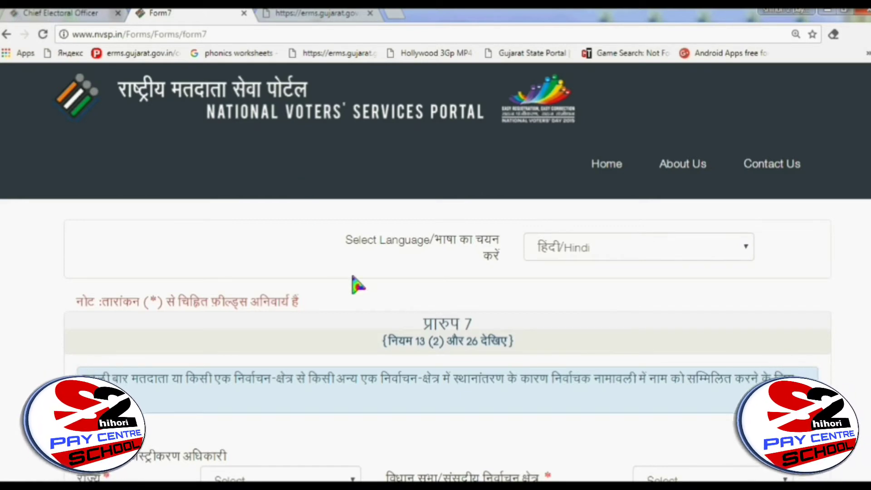
pyautogui.click(618, 251)
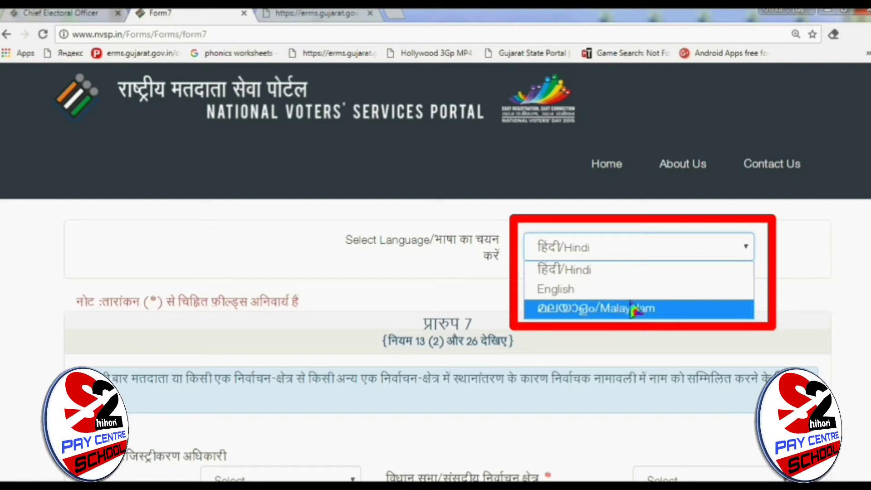
pyautogui.click(631, 272)
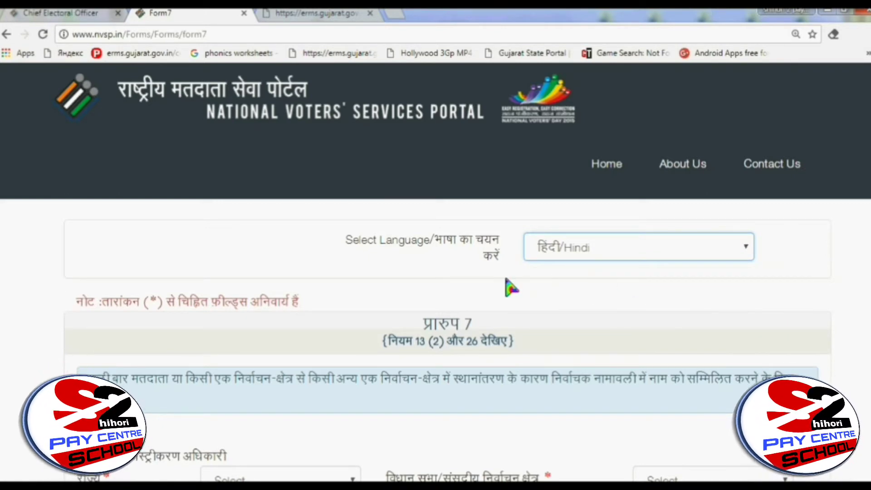
pyautogui.scroll(-1, 517, 288)
pyautogui.scroll(-1, 521, 288)
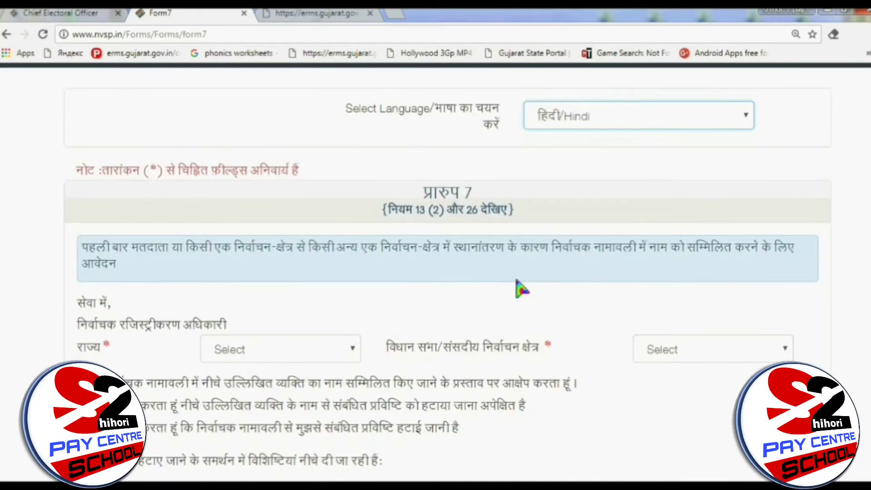
pyautogui.scroll(-1, 521, 289)
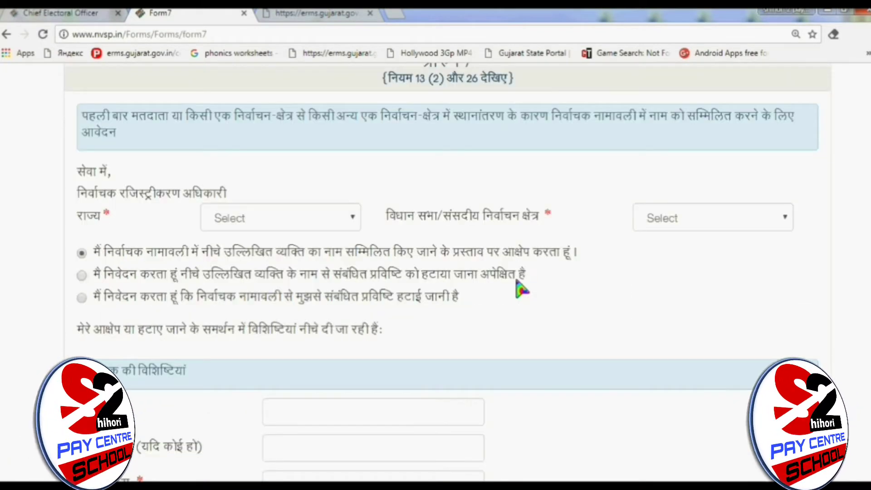
pyautogui.scroll(-1, 179, 230)
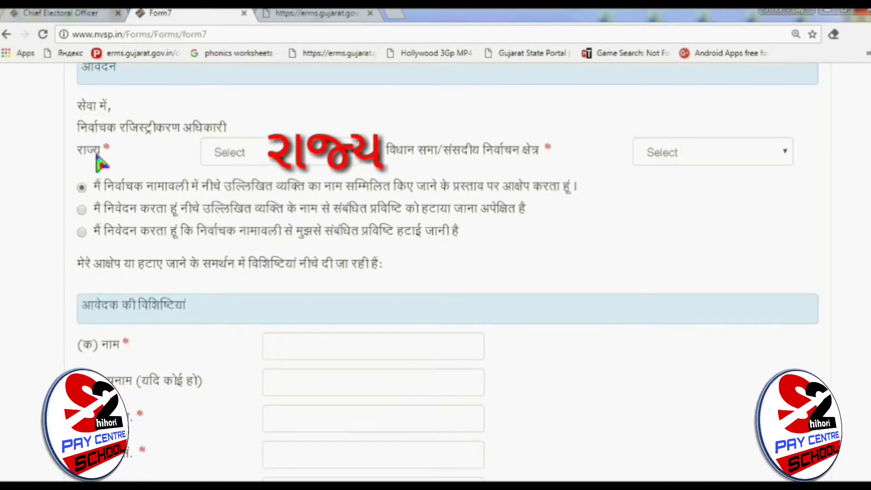
# Step: Set Form 7's state to Gujarat and assembly constituency to Sojitra
pyautogui.click(294, 156)
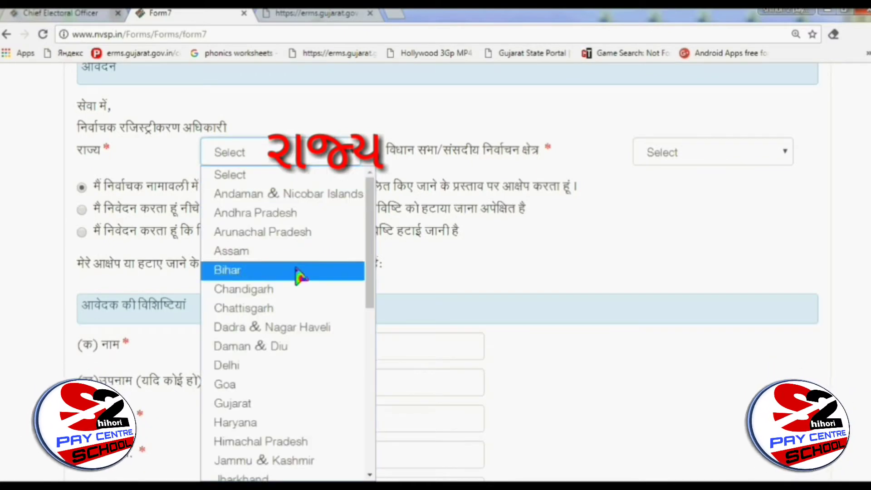
pyautogui.click(285, 405)
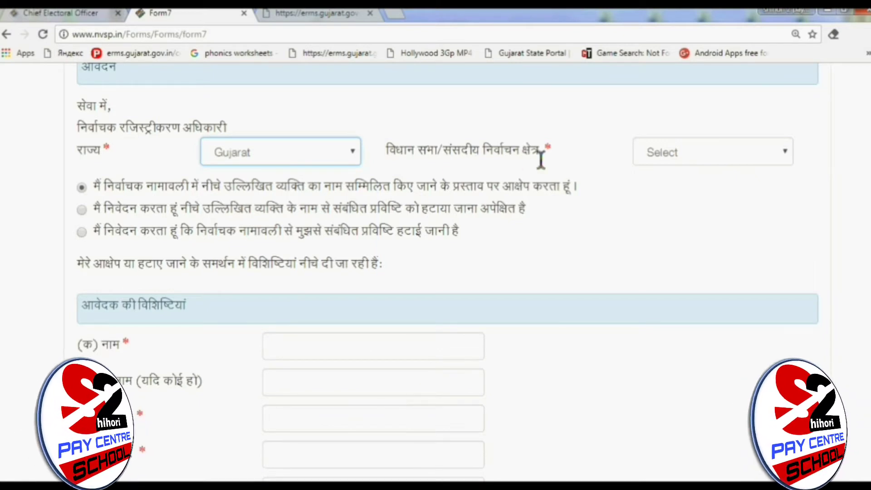
pyautogui.click(667, 158)
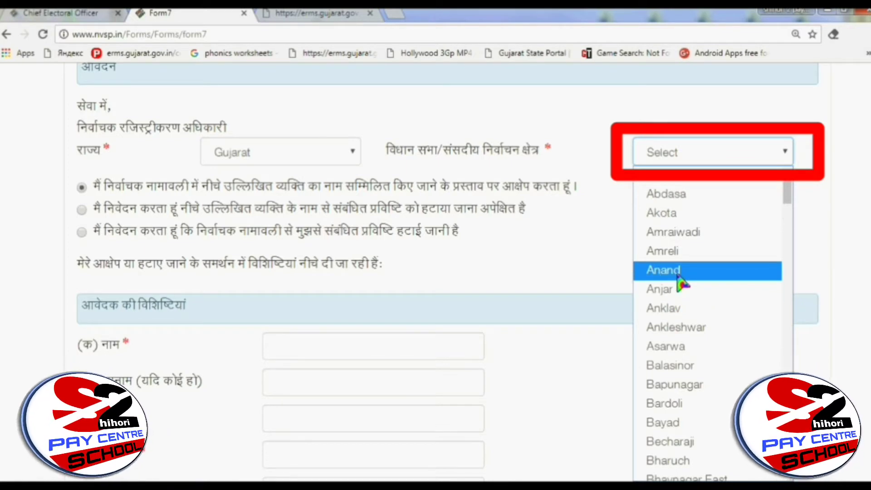
pyautogui.click(680, 271)
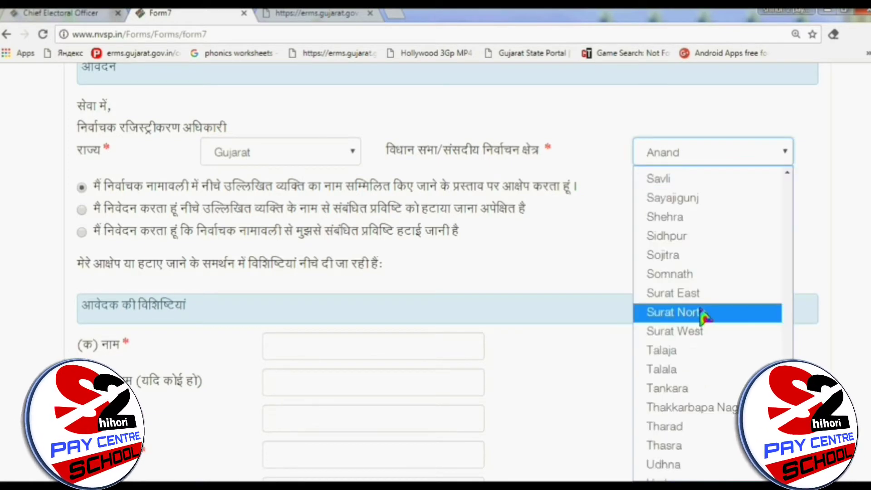
pyautogui.click(712, 255)
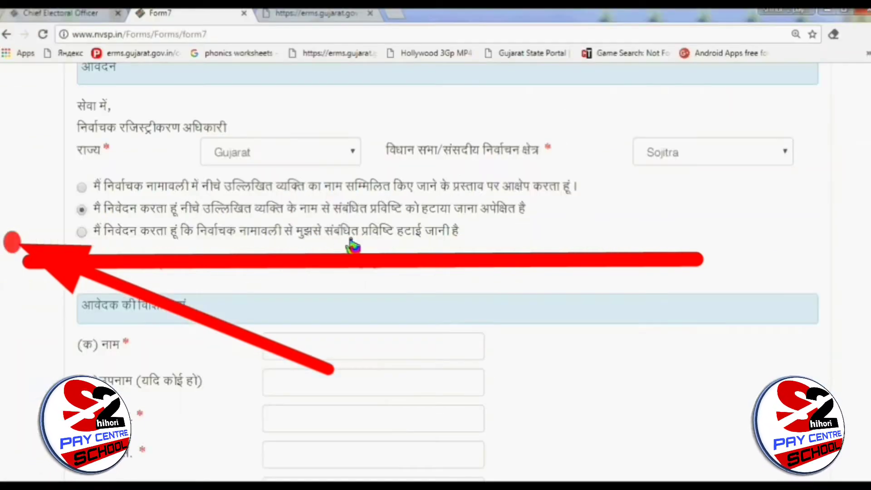
# Step: Choose deletion of the applicant's own entry and enter the applicant's full name
pyautogui.click(82, 232)
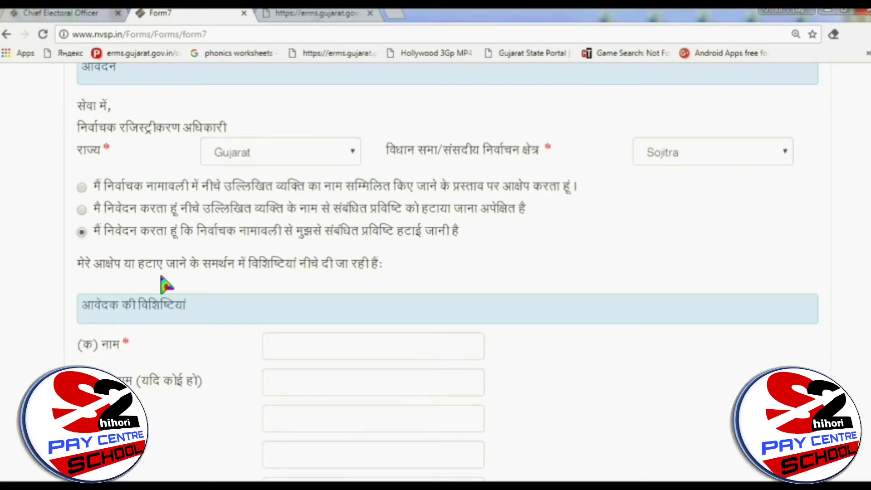
pyautogui.scroll(-3, 186, 285)
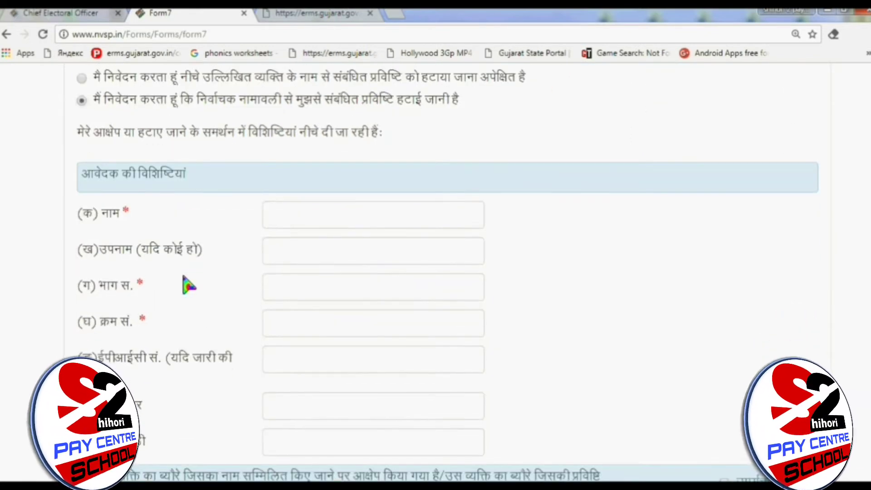
pyautogui.scroll(-2, 186, 285)
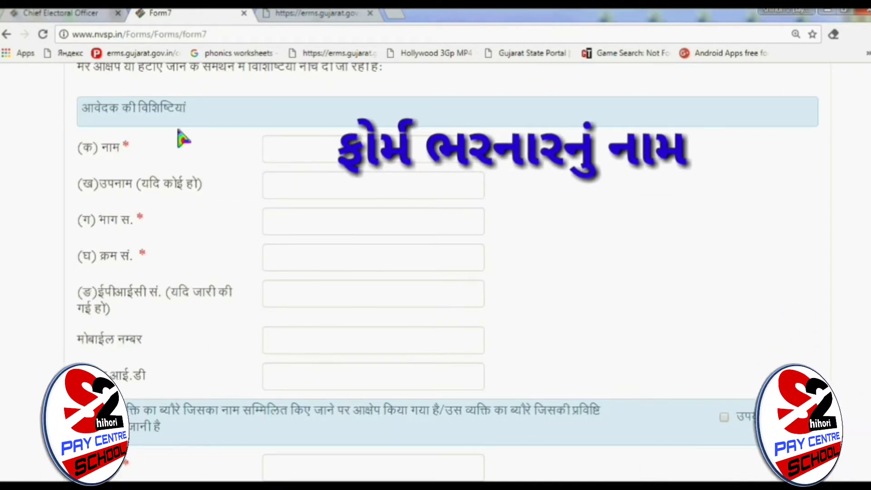
pyautogui.click(277, 148)
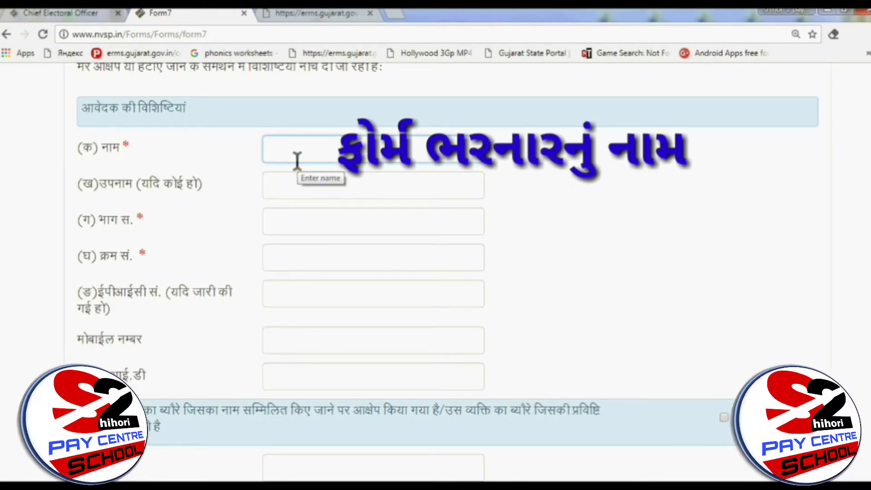
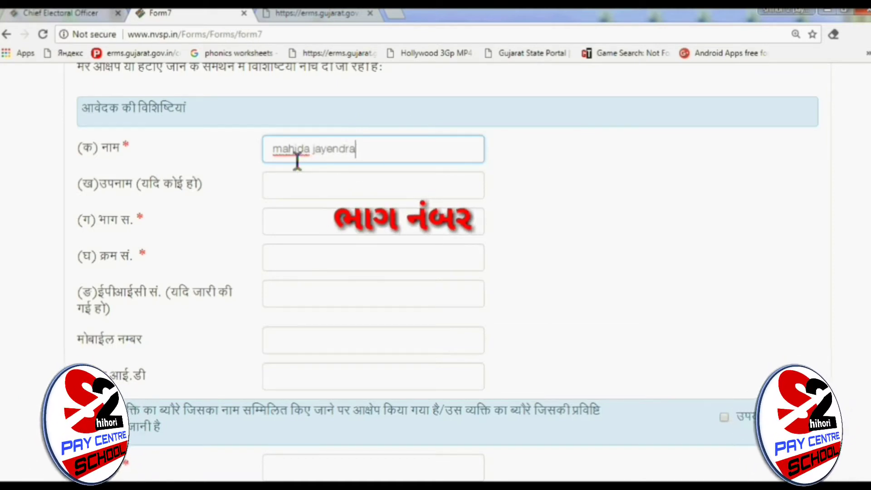
# Step: Select the Part No. field and bring up the CEO Gujarat elector record to read it
pyautogui.click(295, 190)
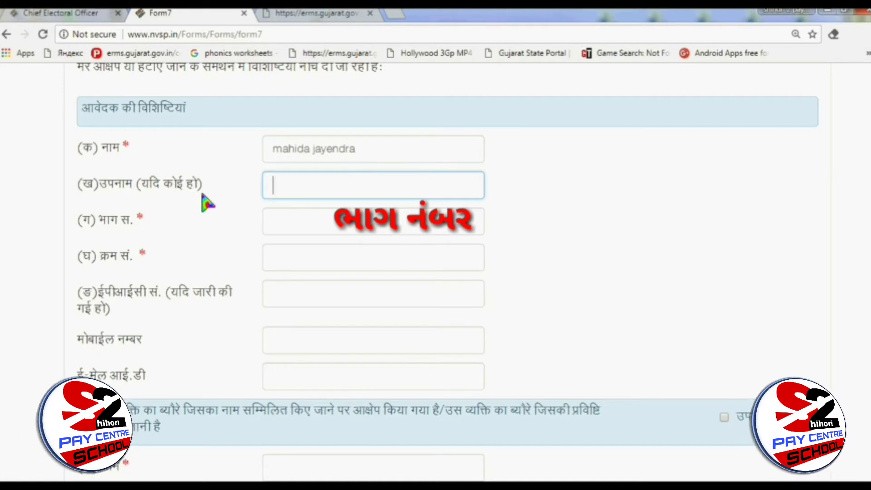
pyautogui.click(284, 226)
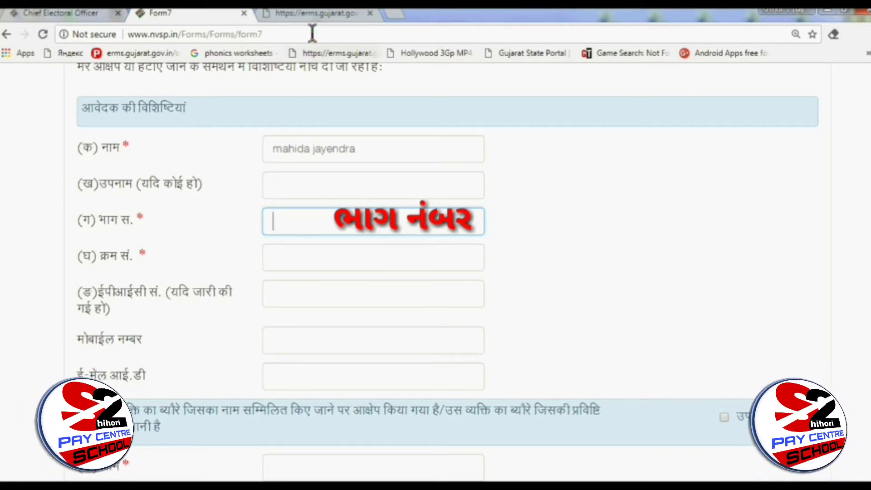
pyautogui.click(315, 14)
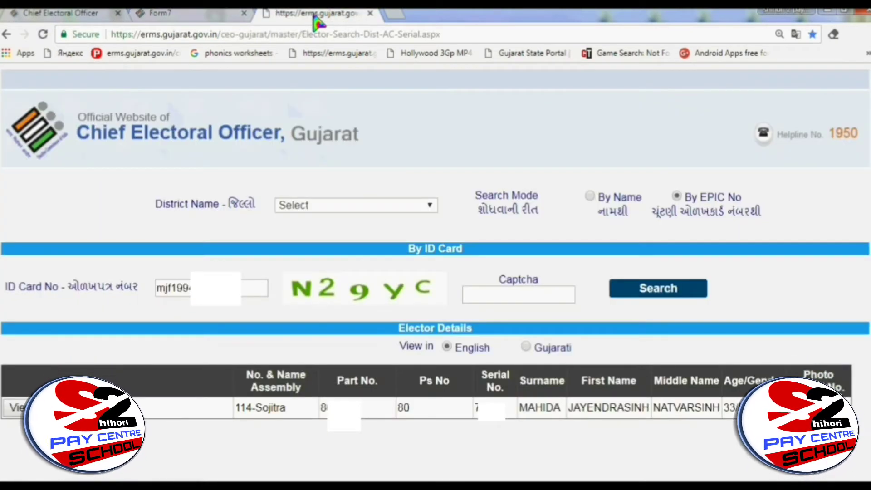
# Step: Fill Form 7's Part No. with 80 and the Serial No. from the elector record
pyautogui.click(172, 14)
pyautogui.click(328, 218)
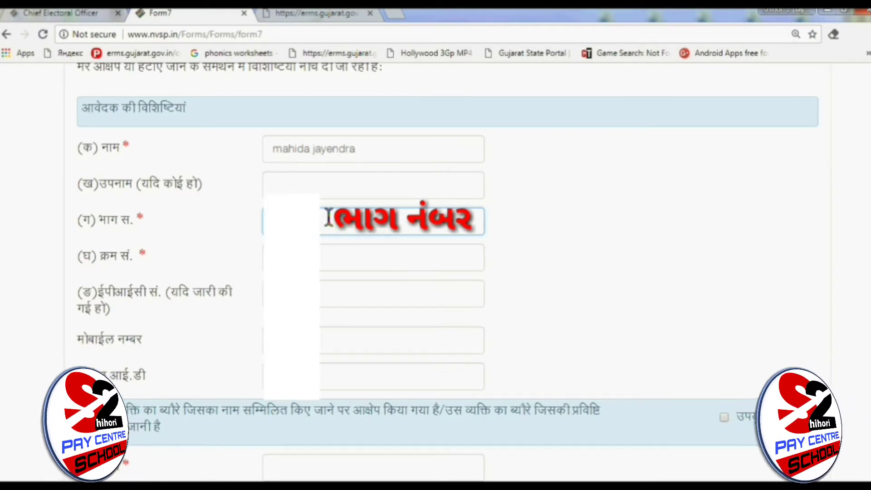
pyautogui.click(323, 257)
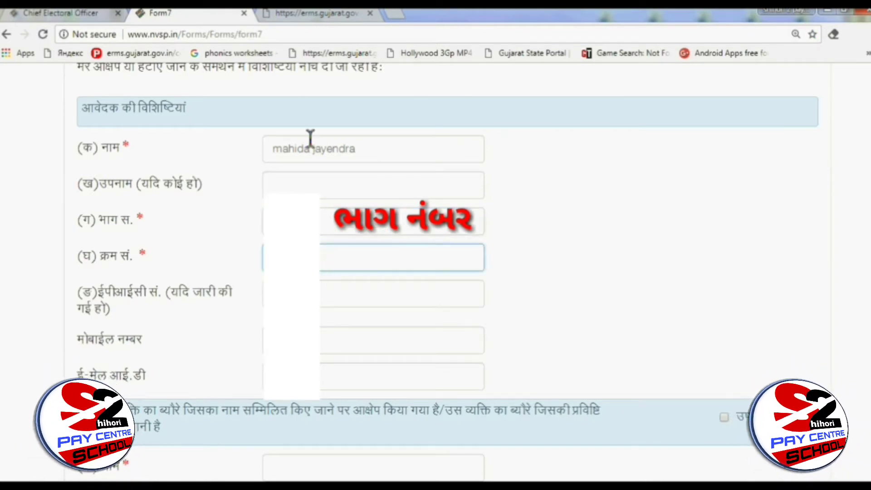
pyautogui.click(328, 13)
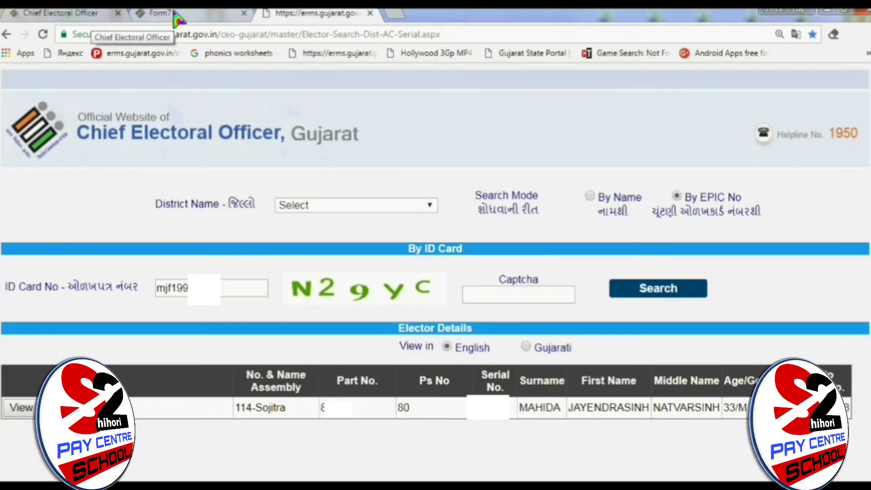
pyautogui.click(159, 14)
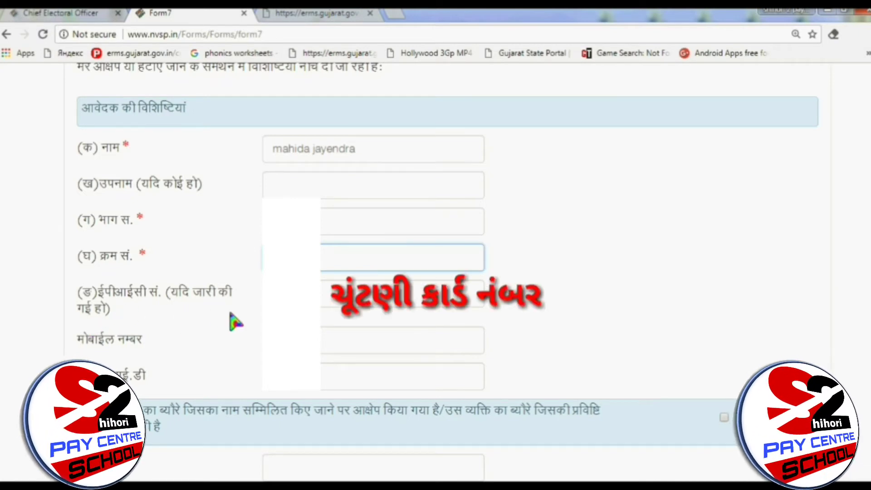
# Step: Copy the EPIC number from the elector search result for pasting into Form 7
pyautogui.click(408, 293)
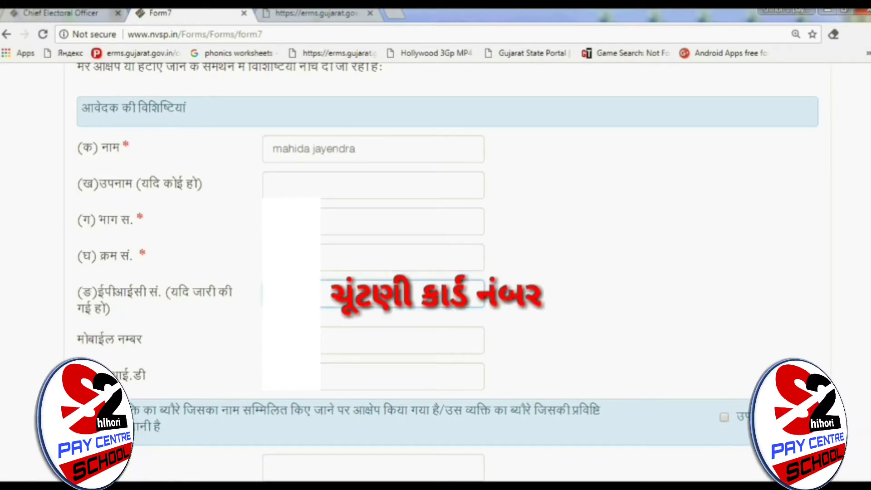
pyautogui.click(302, 14)
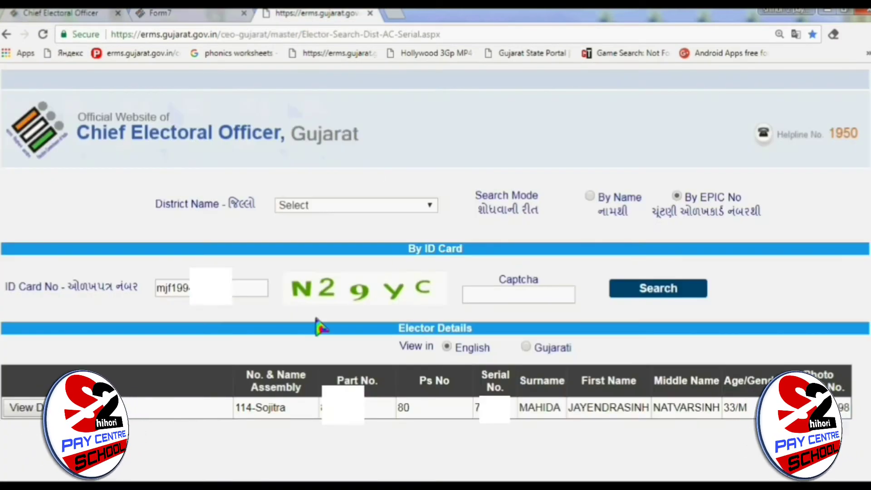
pyautogui.doubleClick(173, 287)
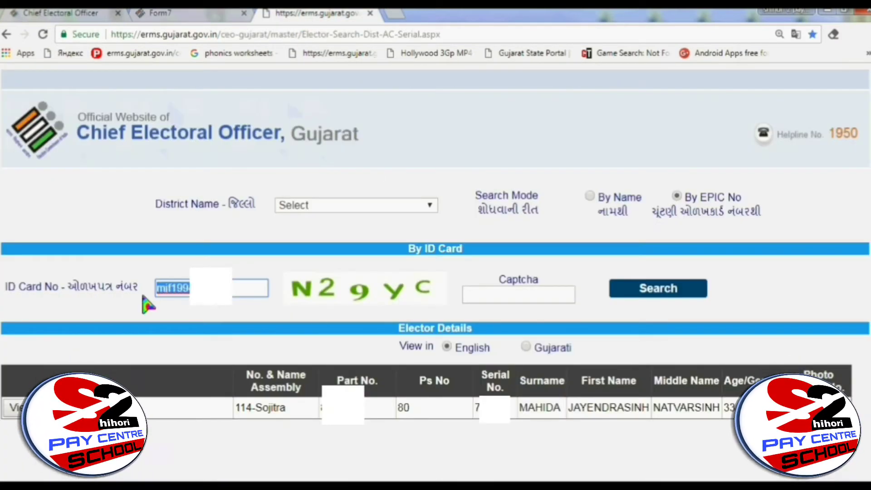
pyautogui.rightClick(172, 286)
pyautogui.click(204, 360)
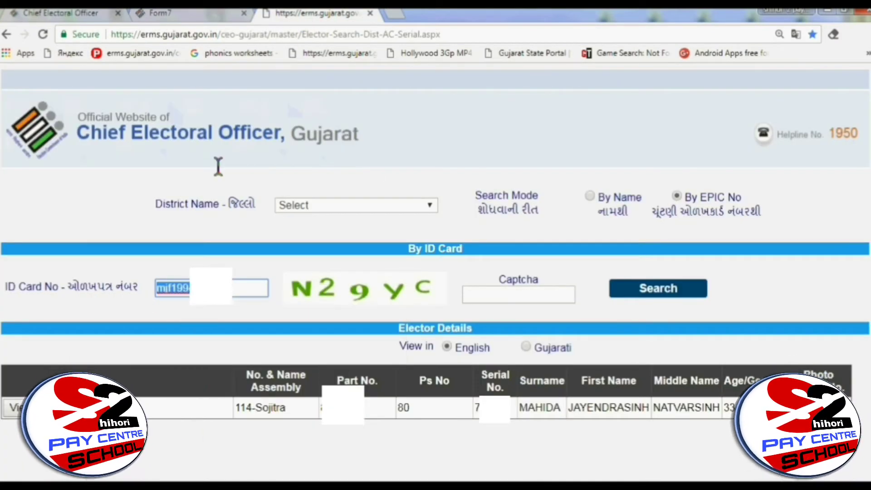
pyautogui.click(186, 14)
# Step: Paste the copied EPIC number into the applicant's EPIC No. field, then visit the mobile and e-mail fields
pyautogui.click(281, 295)
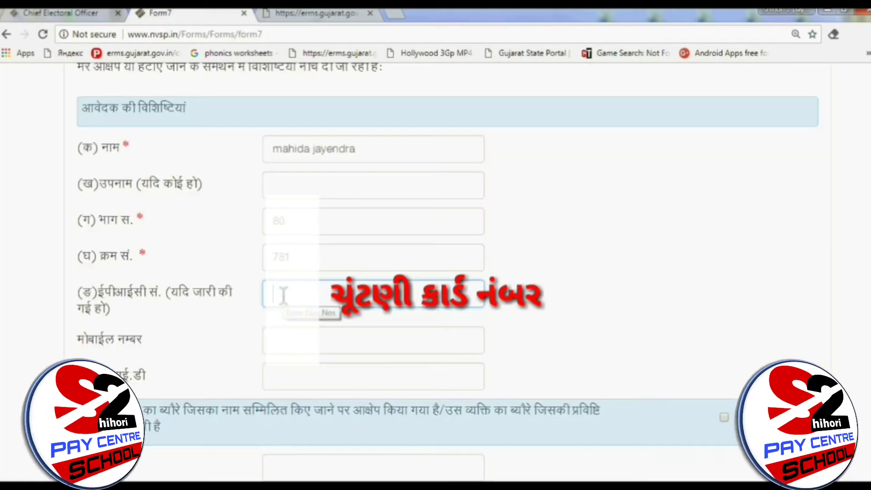
pyautogui.rightClick(281, 295)
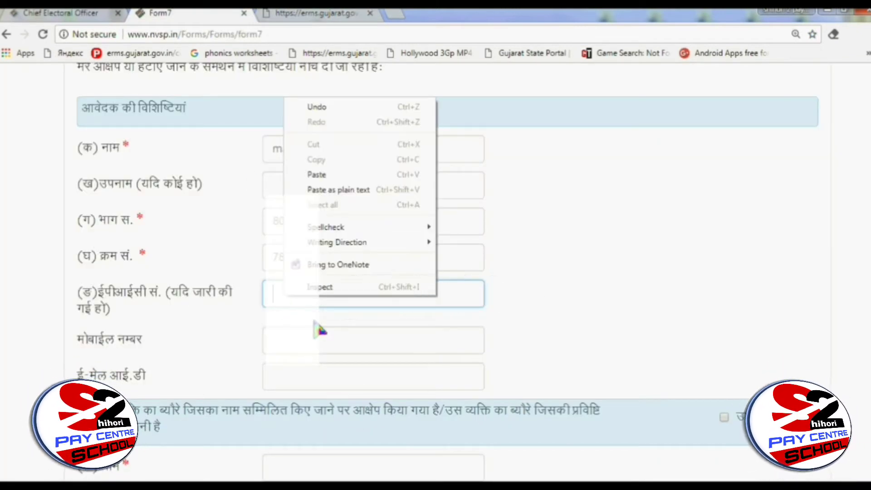
pyautogui.click(333, 174)
pyautogui.click(335, 333)
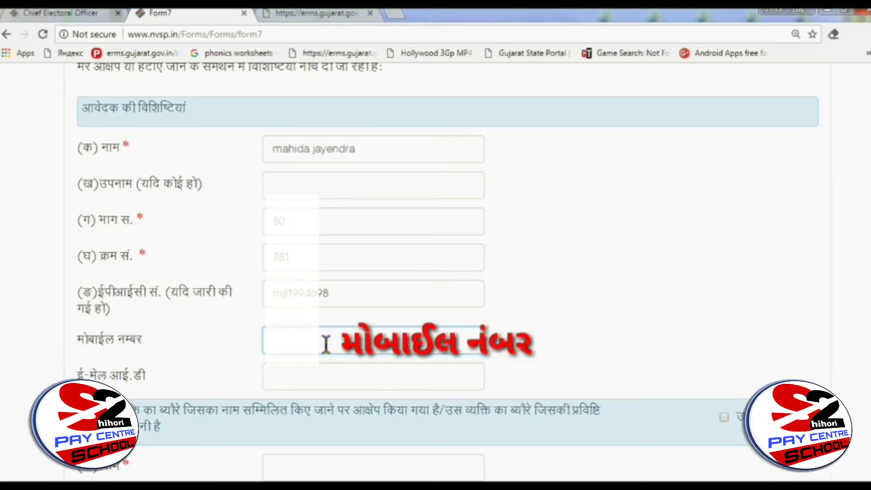
pyautogui.scroll(-1, 325, 342)
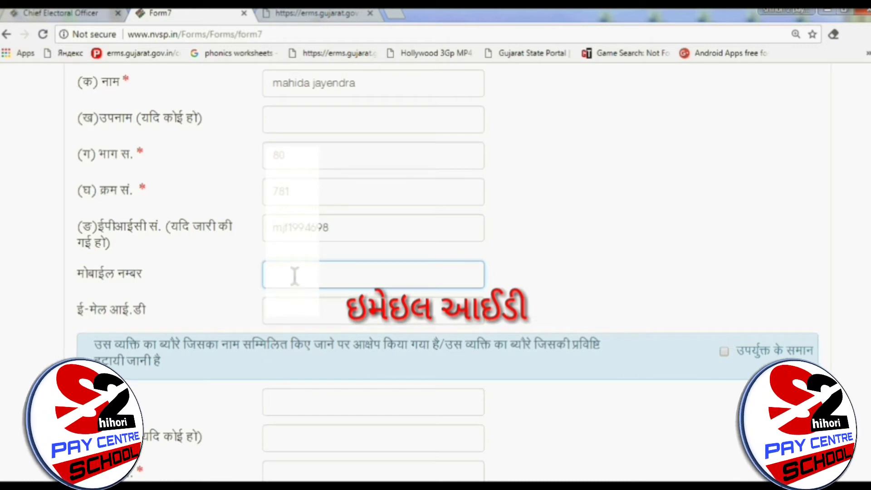
pyautogui.click(300, 315)
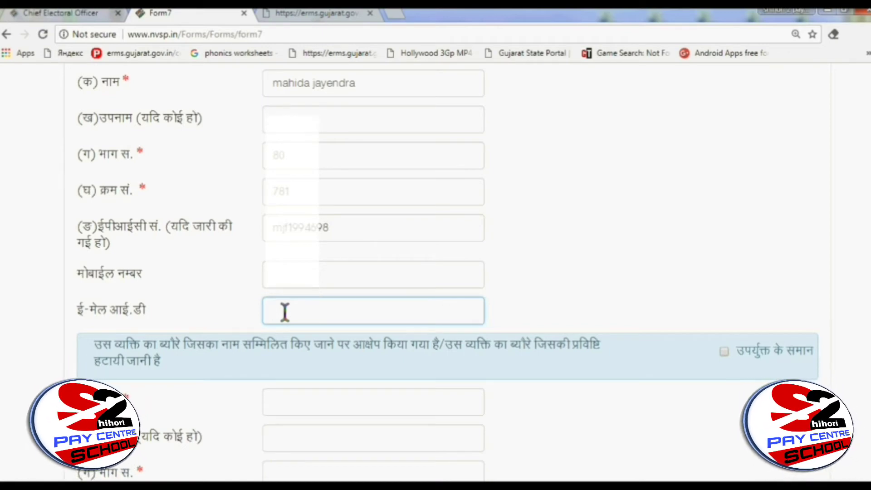
pyautogui.scroll(-4, 285, 312)
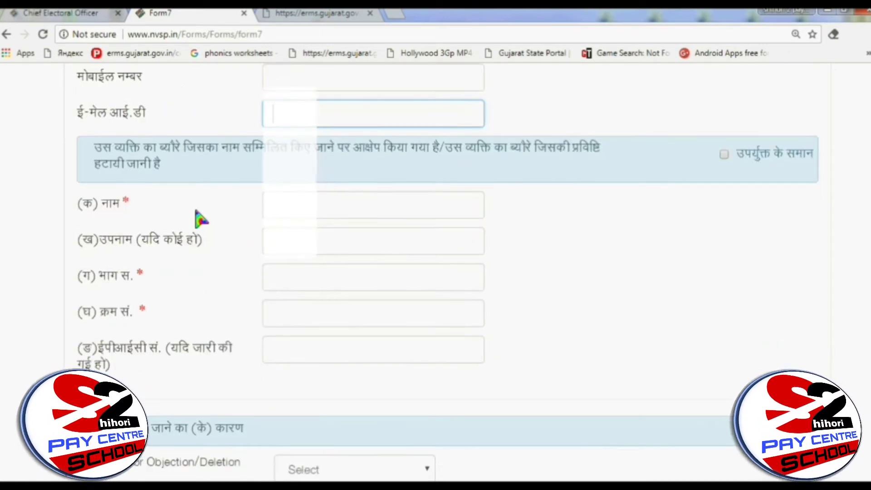
pyautogui.scroll(5, 229, 225)
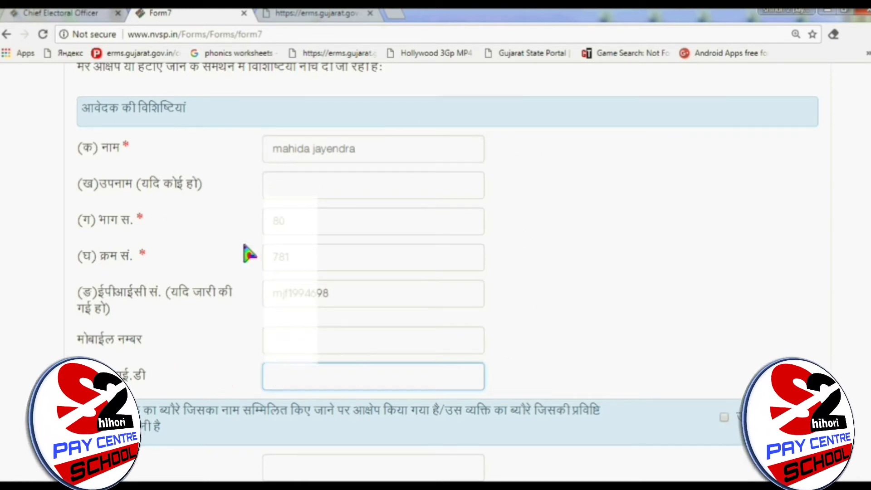
pyautogui.scroll(-7, 250, 254)
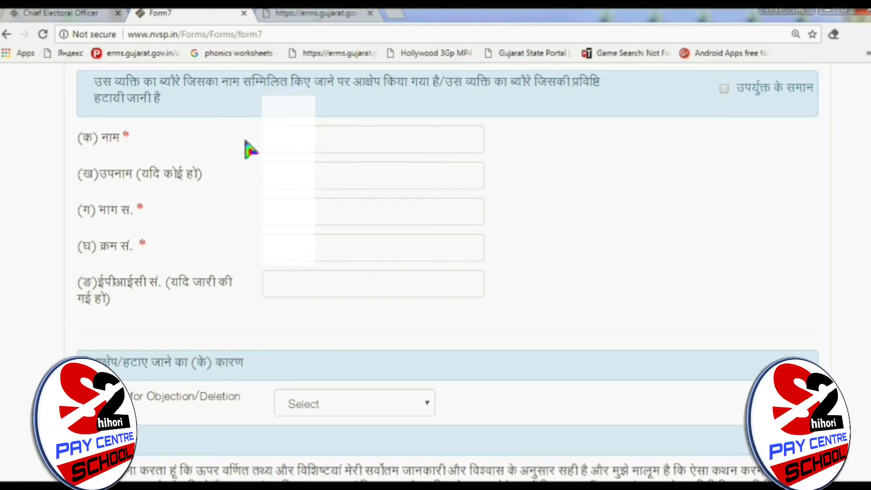
pyautogui.scroll(5, 390, 188)
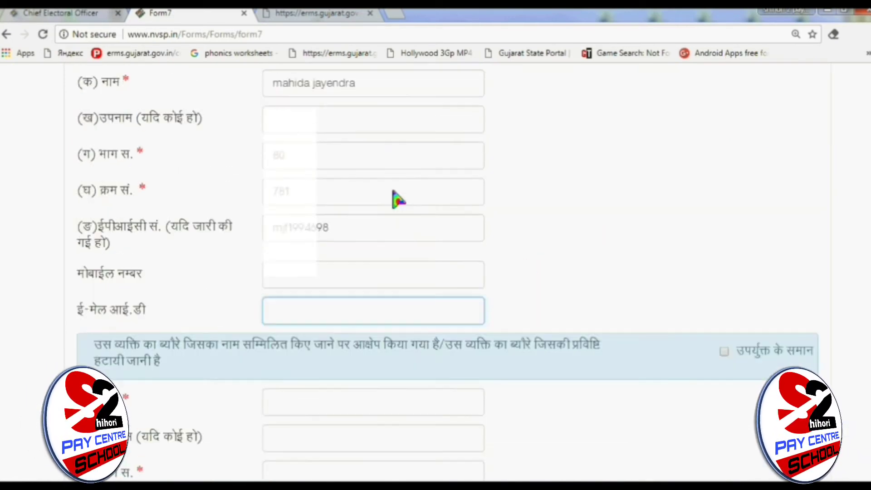
pyautogui.scroll(-4, 350, 240)
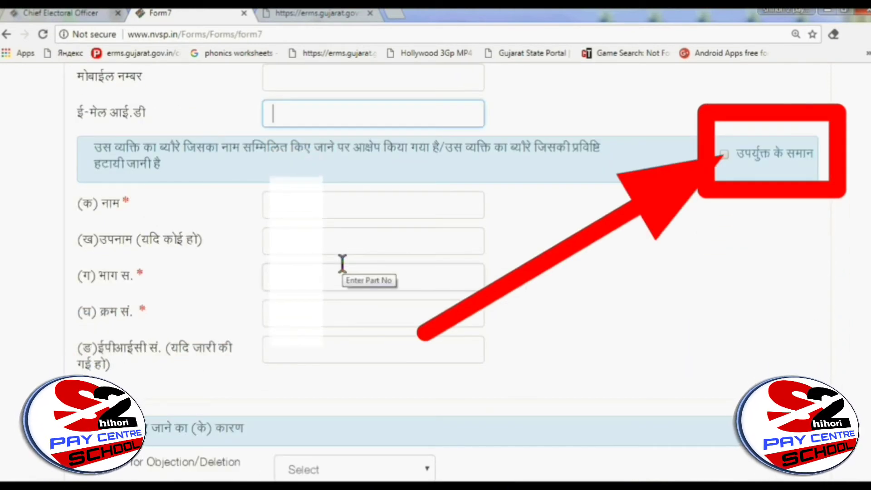
# Step: Tick 'same as above' so the entry to delete gets part 80 and matching serial and EPIC numbers
pyautogui.click(724, 154)
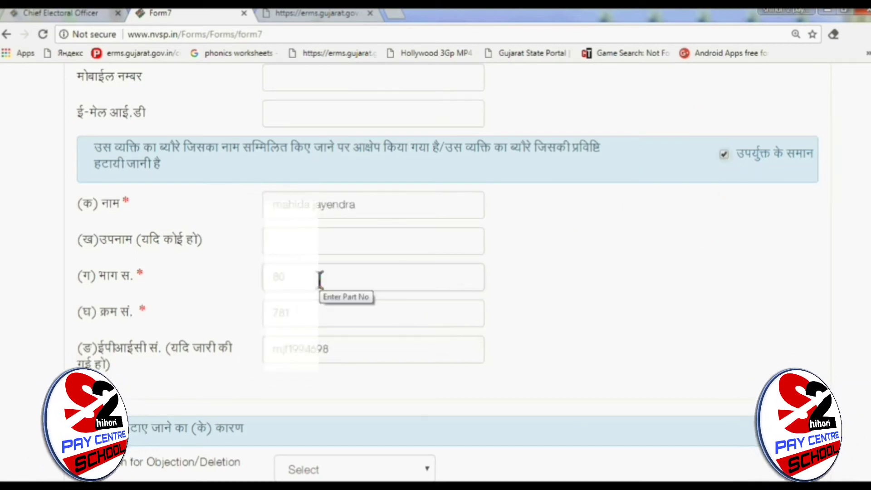
pyautogui.scroll(-3, 319, 279)
pyautogui.scroll(-2, 319, 279)
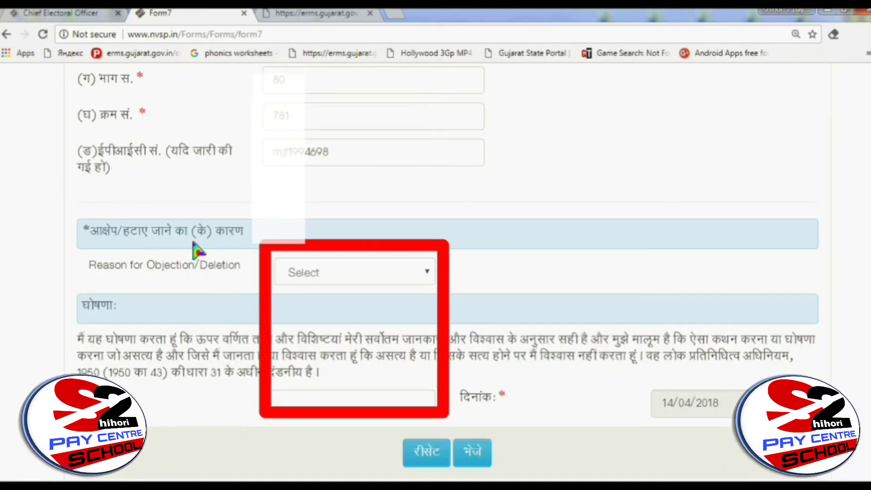
pyautogui.click(357, 282)
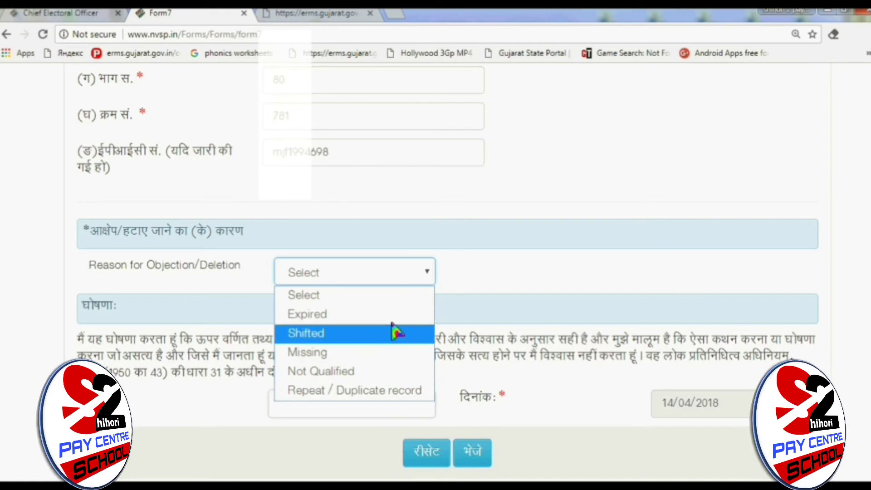
# Step: Leave the reason unselected and enter 'malataj' as the declaration place, dated 14/04/2018
pyautogui.click(486, 285)
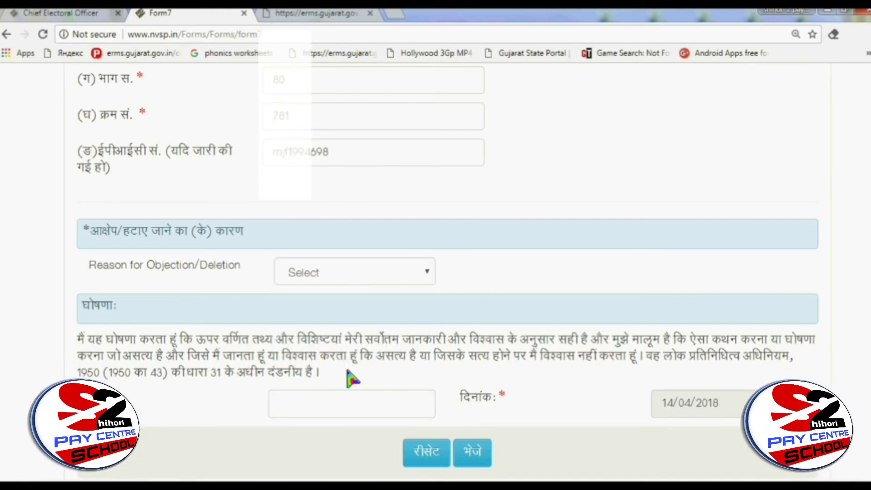
pyautogui.click(346, 402)
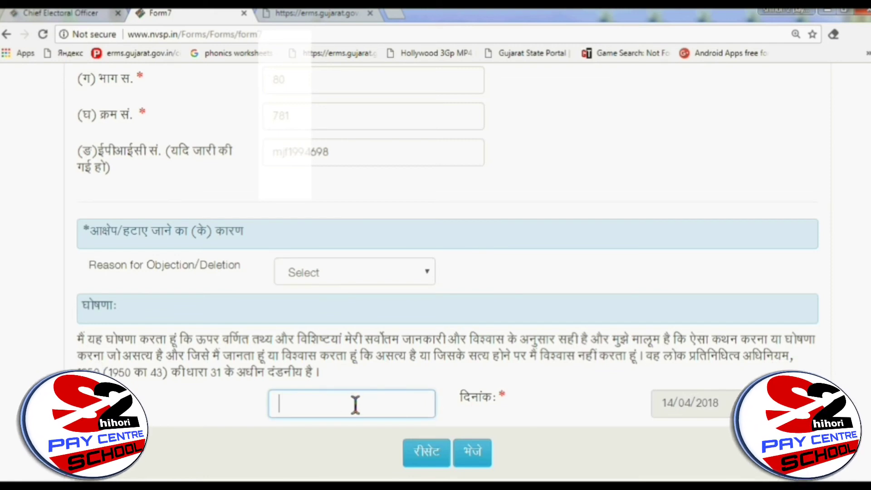
pyautogui.scroll(-2, 355, 405)
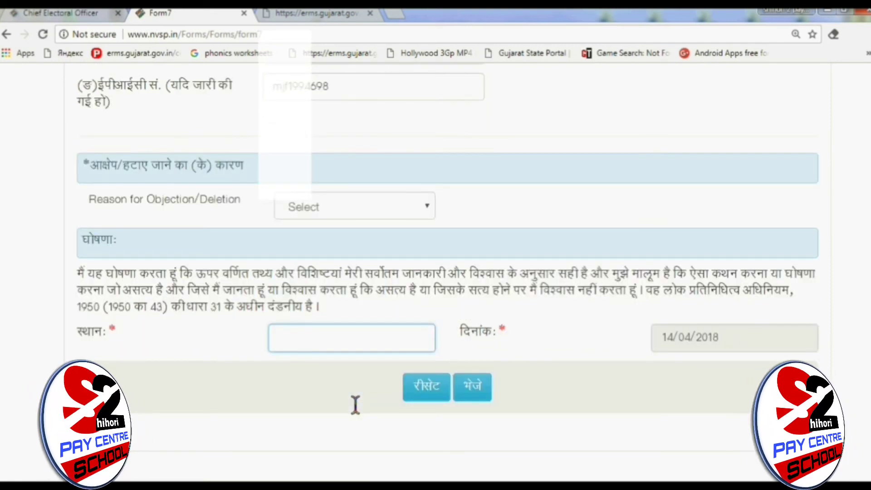
pyautogui.write('malata')
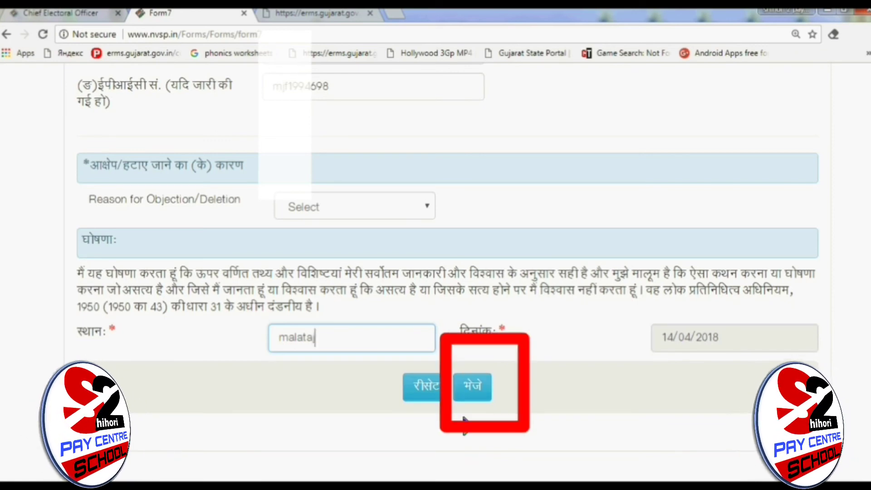
pyautogui.scroll(20, 368, 411)
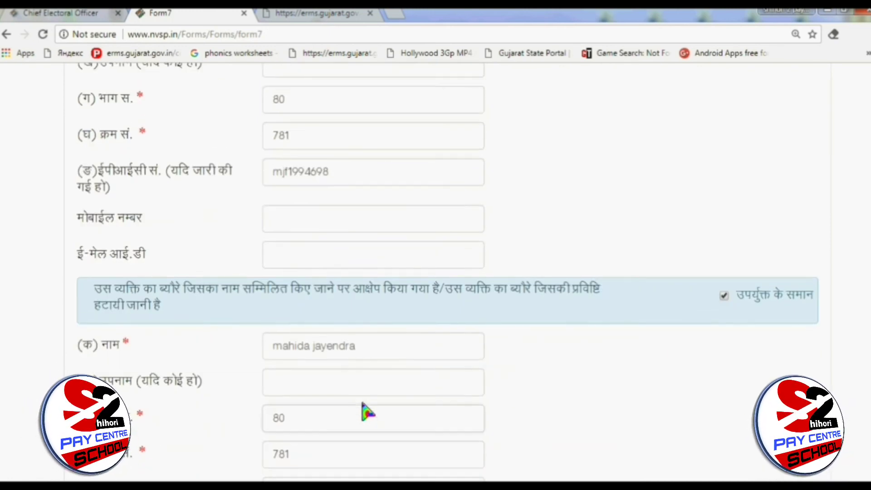